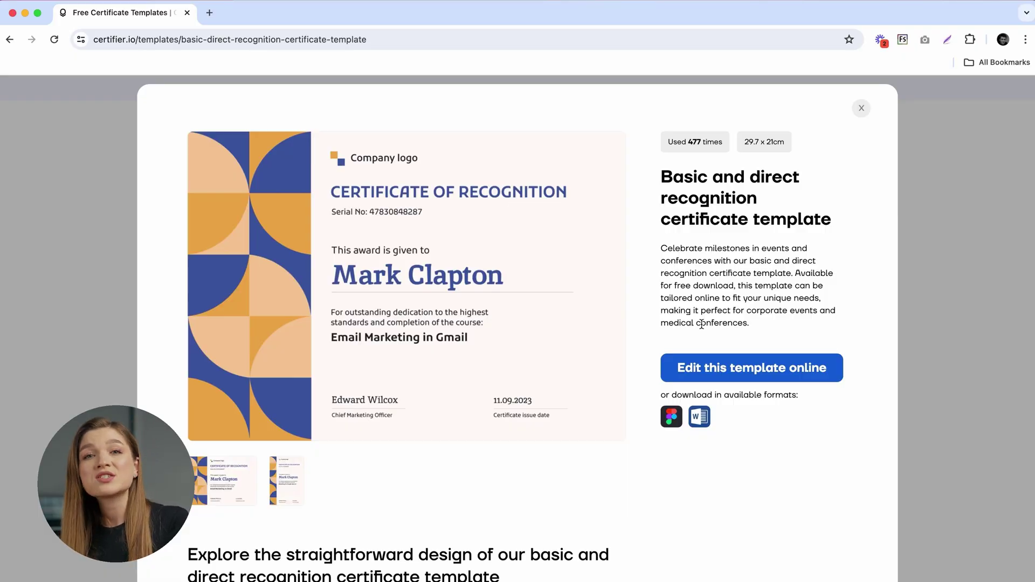
pyautogui.press('Escape')
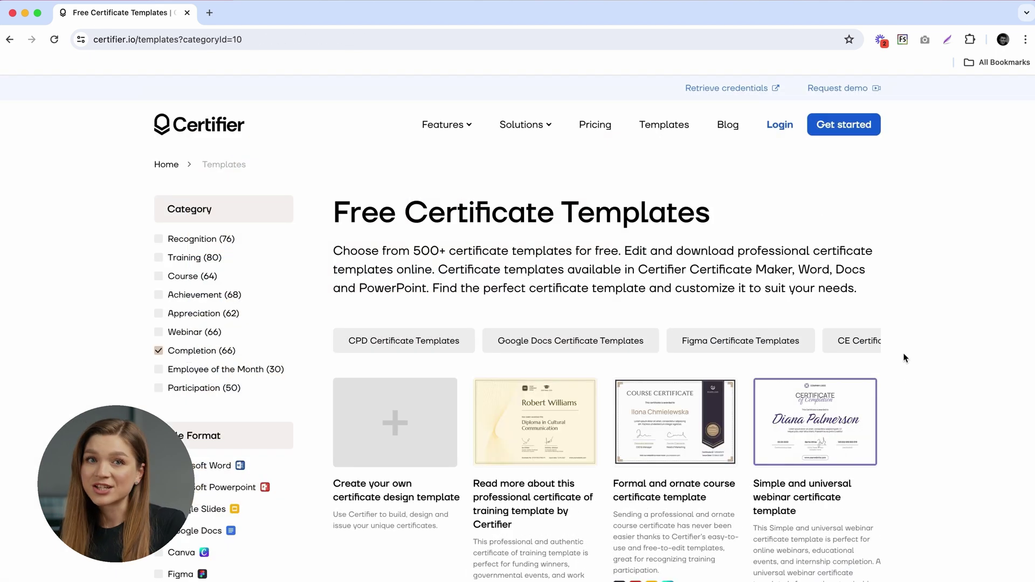
pyautogui.scroll(-5, 901, 345)
pyautogui.scroll(-10, 905, 374)
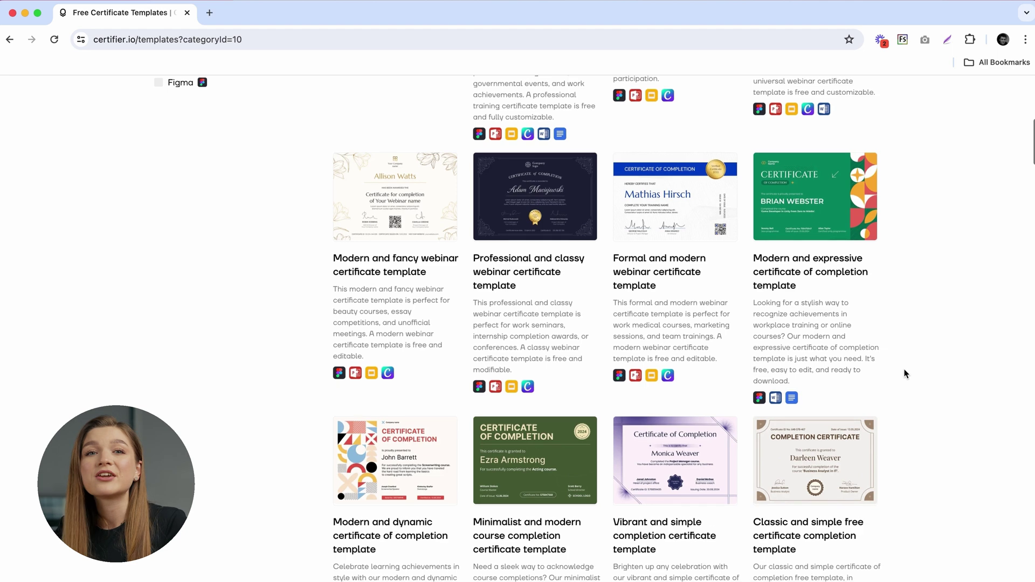
pyautogui.scroll(-10, 904, 374)
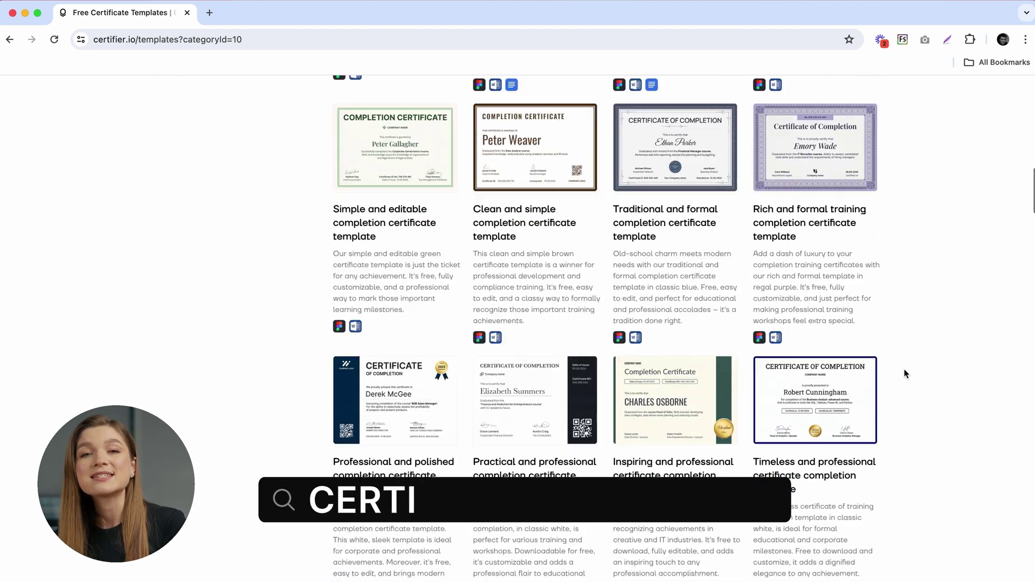
pyautogui.scroll(-4, 904, 374)
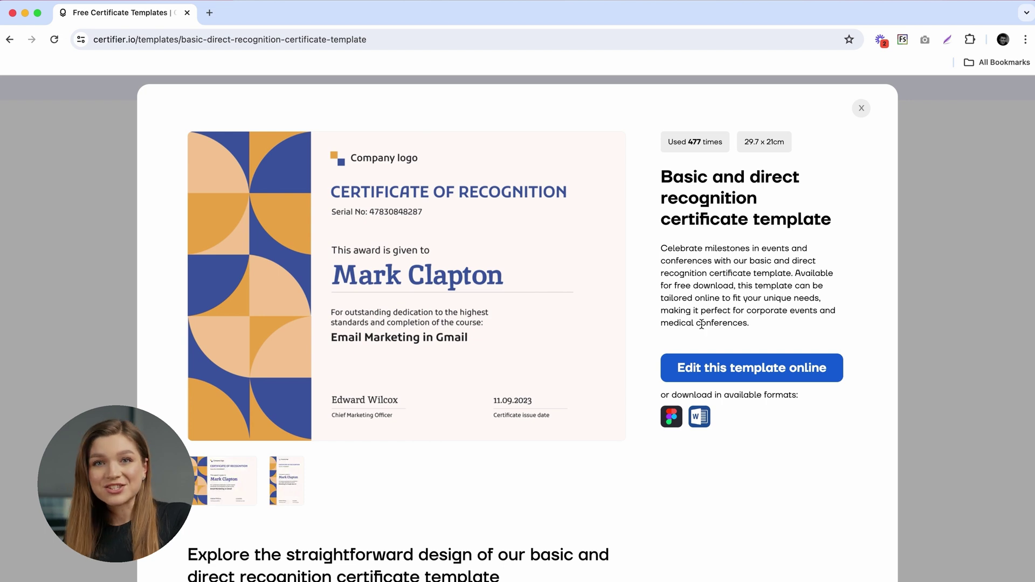
# Open the recognition template in the online editor via Google sign-in and select the Company logo placeholder
pyautogui.click(707, 356)
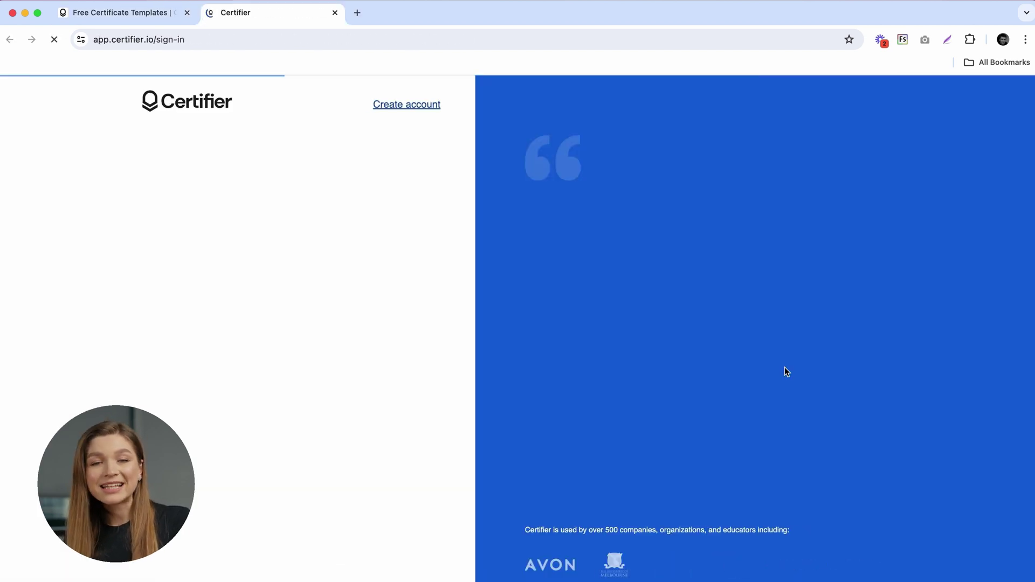
pyautogui.click(360, 437)
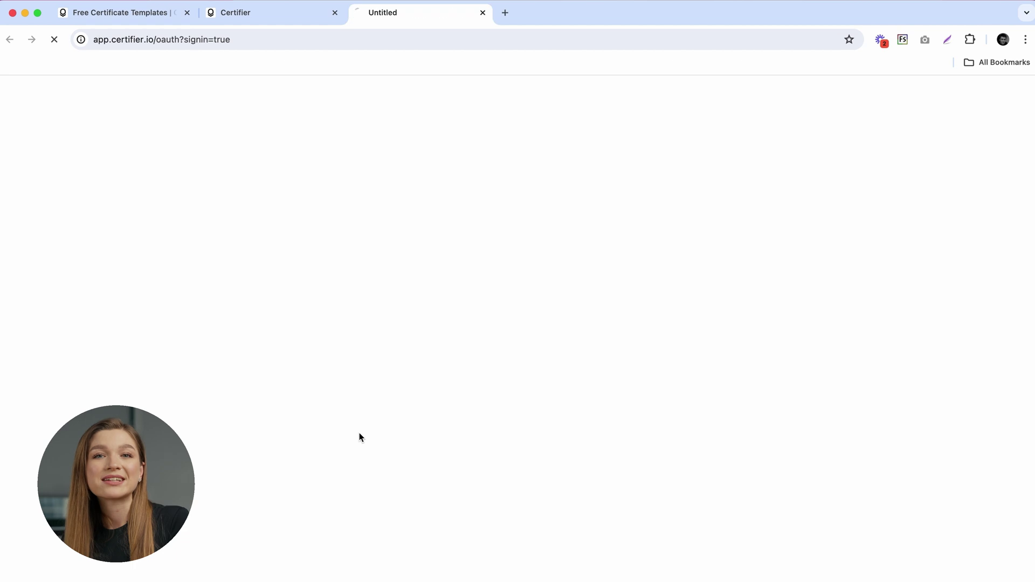
pyautogui.scroll(-3, 949, 301)
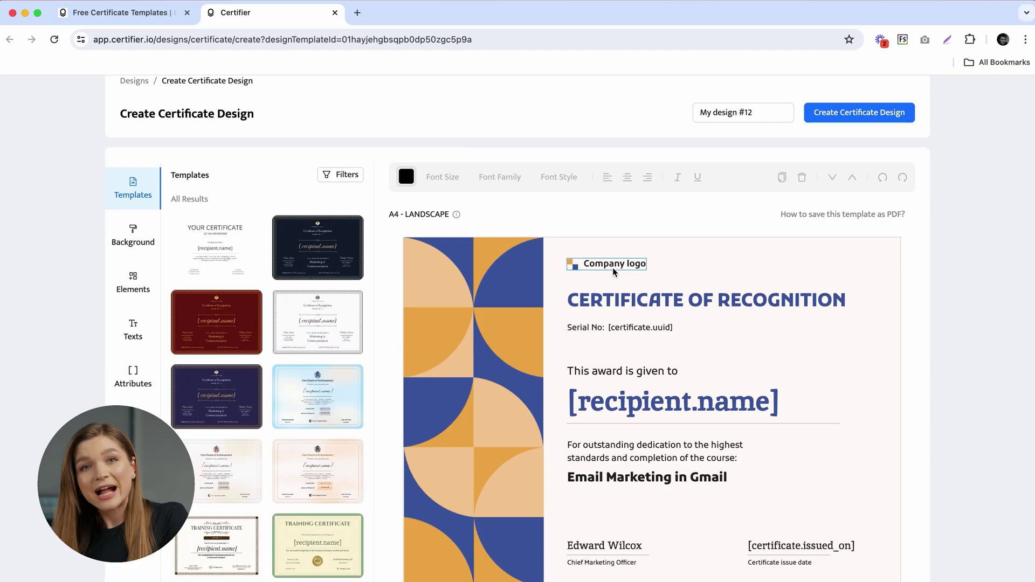
pyautogui.click(613, 262)
# Replace the Company logo with mailaunch-logo-certificate.png and shrink it above the title
pyautogui.click(598, 238)
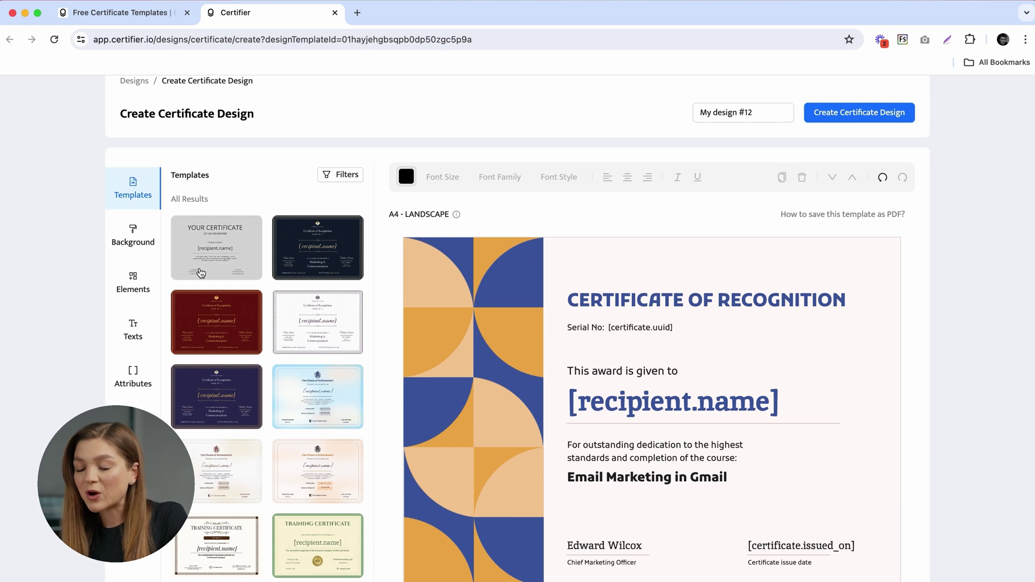
pyautogui.click(138, 284)
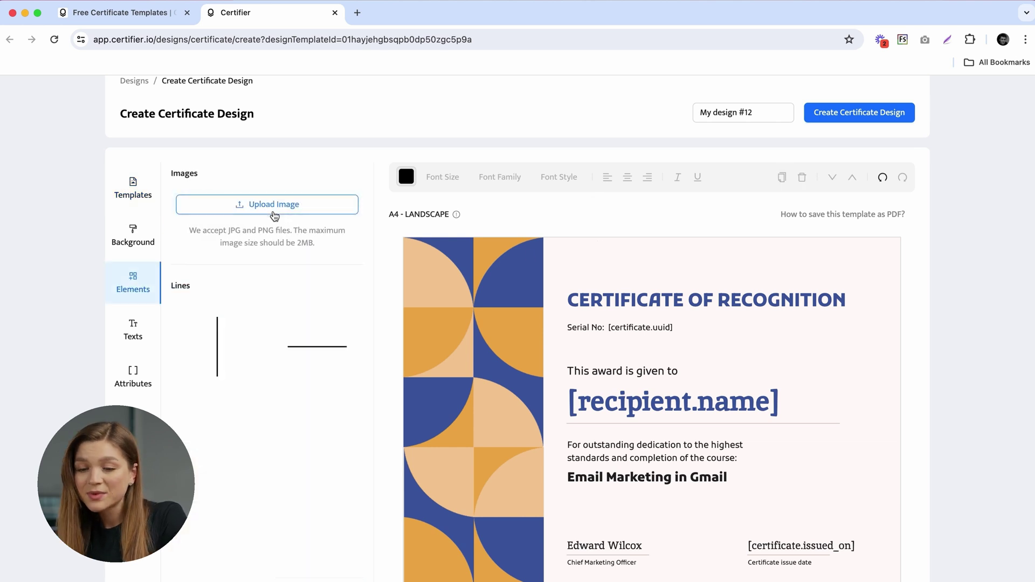
pyautogui.click(275, 215)
pyautogui.click(199, 160)
pyautogui.press('space')
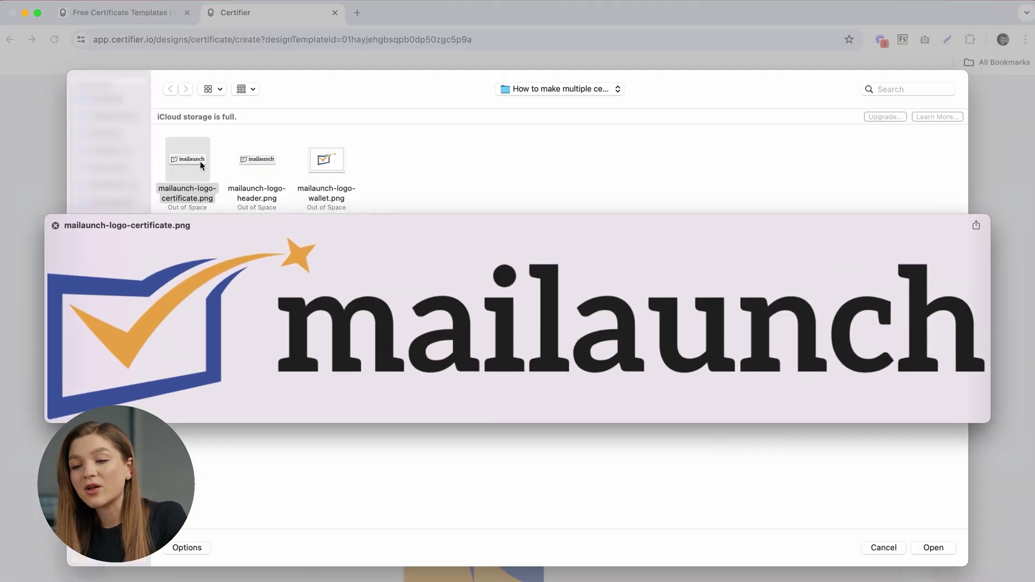
pyautogui.press('space')
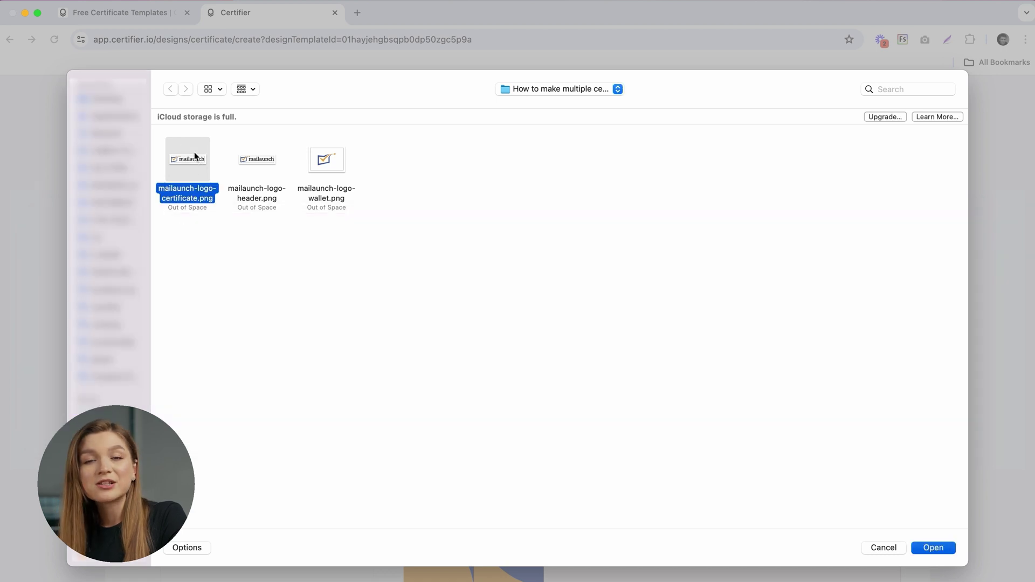
pyautogui.doubleClick(194, 157)
pyautogui.moveTo(894, 336); pyautogui.dragTo(753, 320)
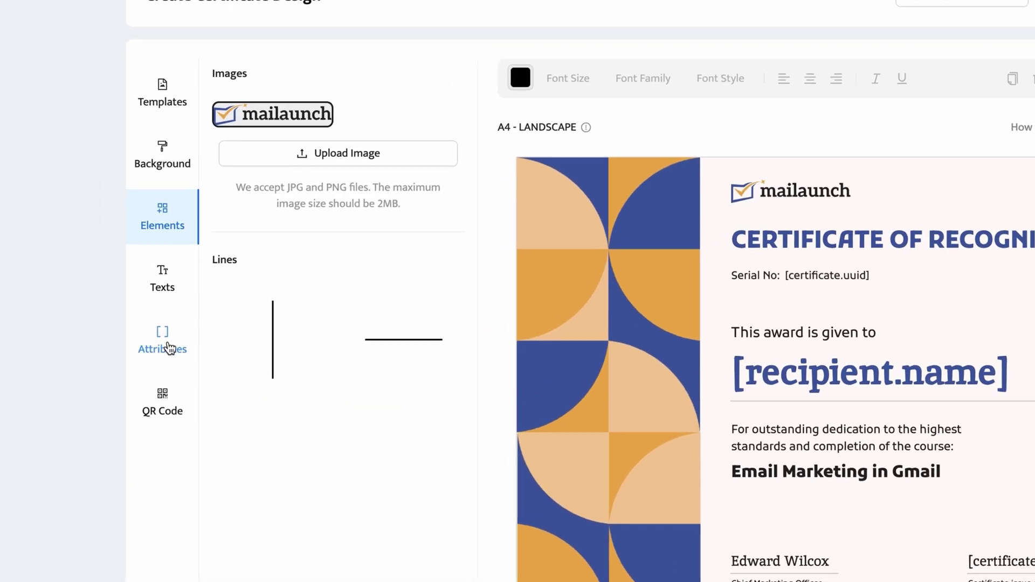
# From the Attributes list, start a new custom attribute
pyautogui.click(137, 380)
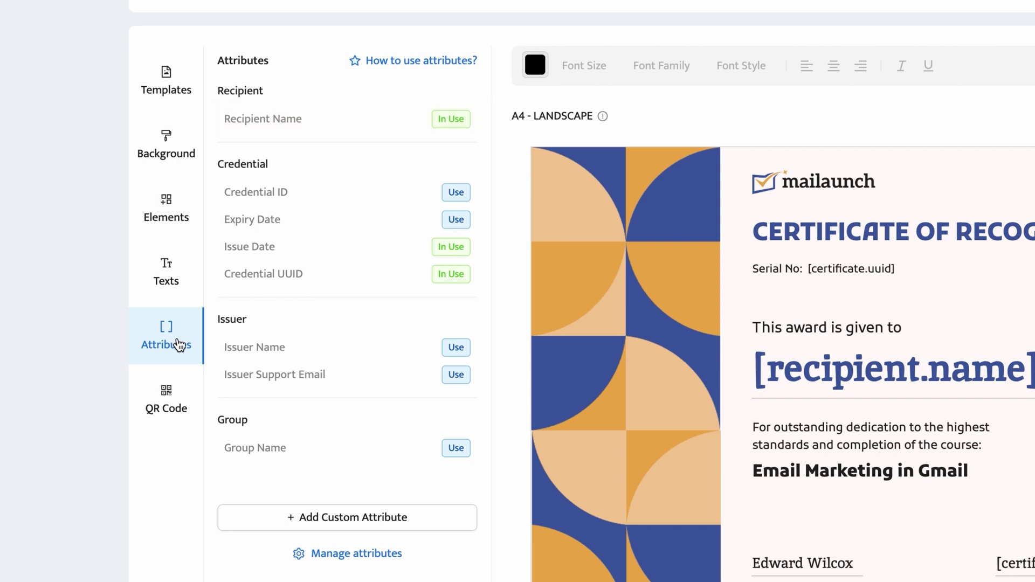
pyautogui.click(412, 517)
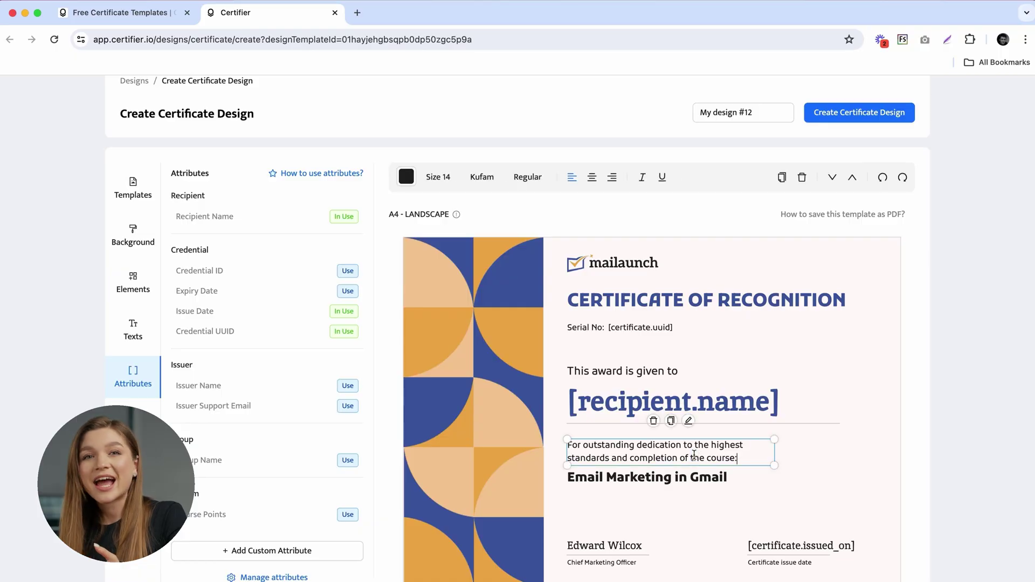
# Rewrite the award line to begin 'for receiving' and adjust the recipient name's text size
pyautogui.hotkey('ctrl', 'a')
pyautogui.write('for receiving')
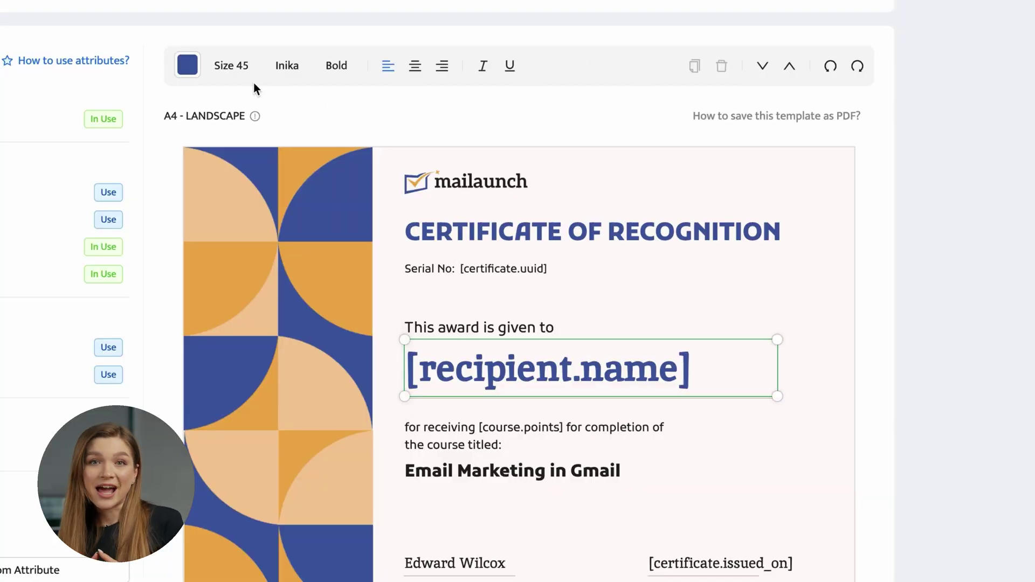
pyautogui.click(232, 70)
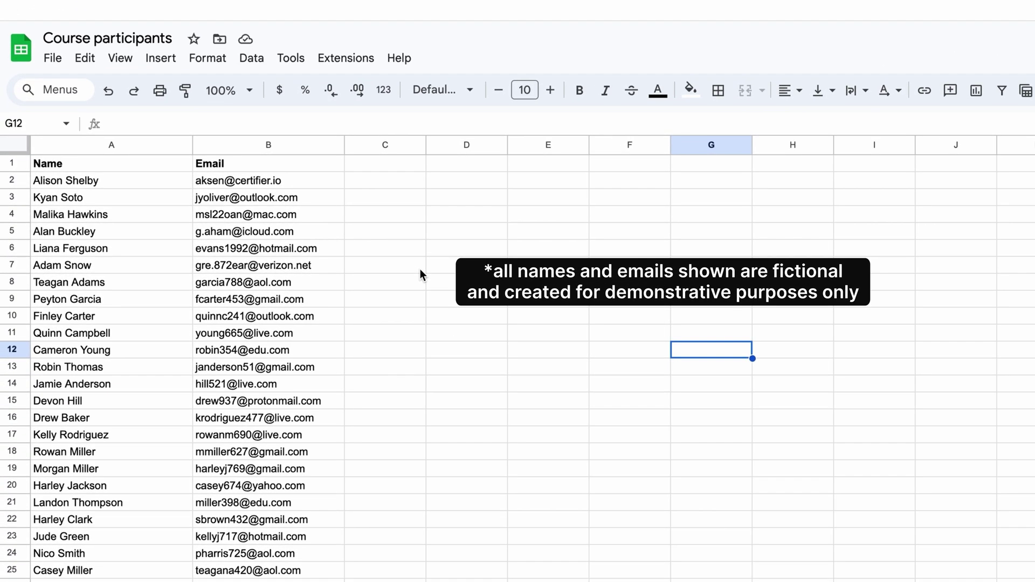
# Download Course participants from Google Sheets as a Microsoft Excel (.xlsx) file
pyautogui.click(53, 63)
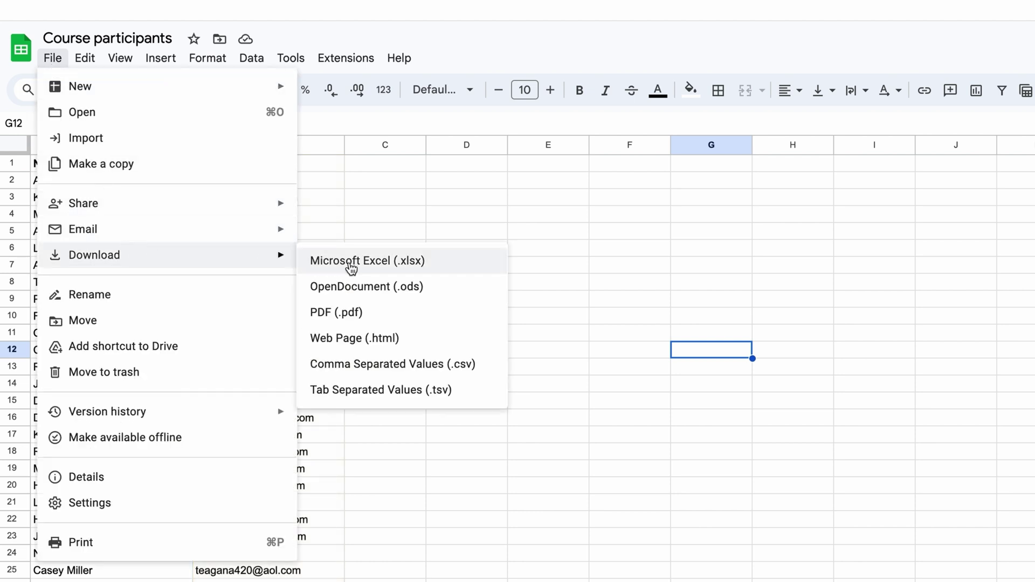
pyautogui.click(351, 261)
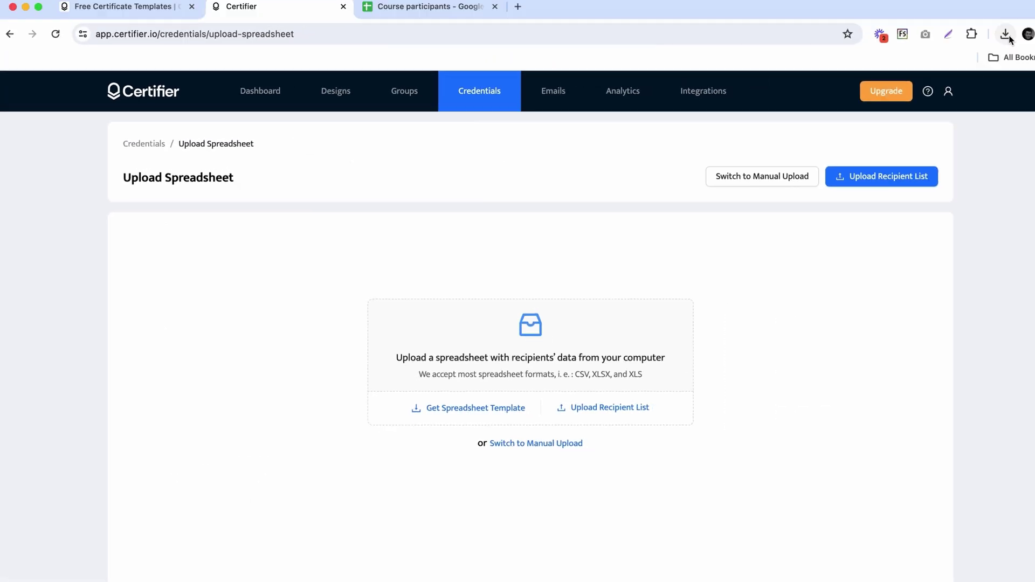
pyautogui.click(981, 39)
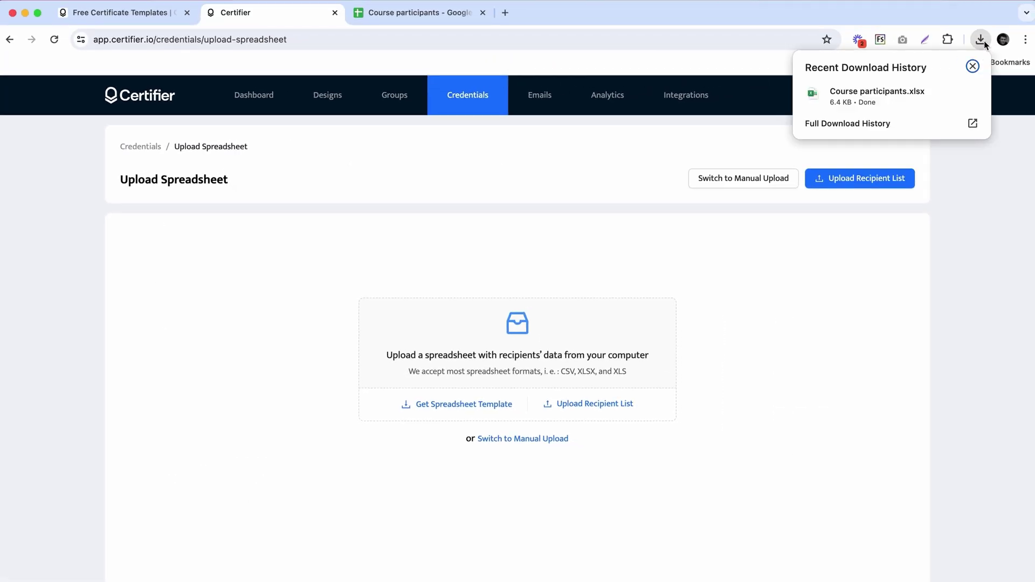
# Upload Course participants.xlsx as recipients, map Email to [recipient.email], and preview before issuing
pyautogui.moveTo(907, 91); pyautogui.dragTo(673, 302)
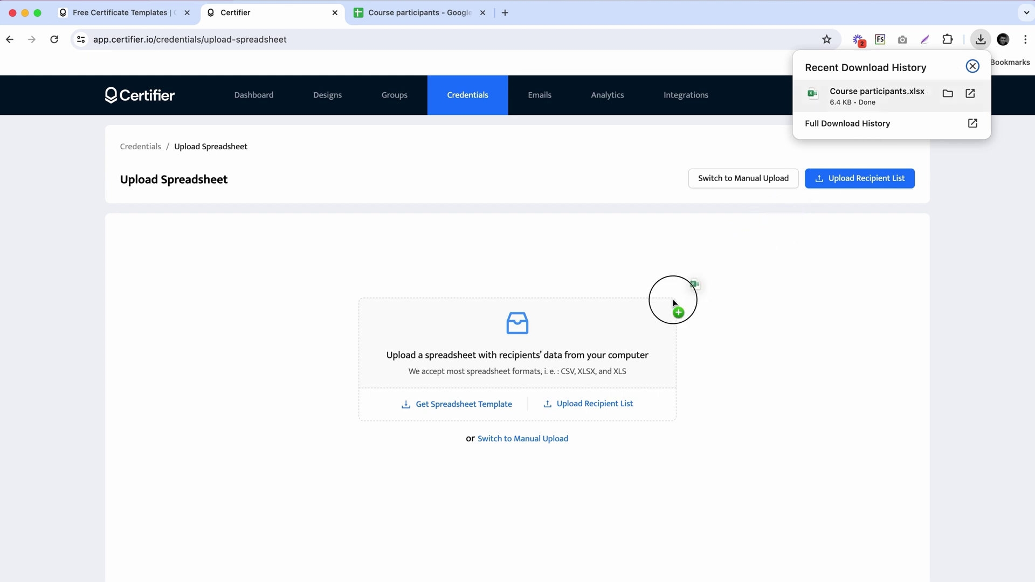
pyautogui.moveTo(597, 351); pyautogui.dragTo(596, 349)
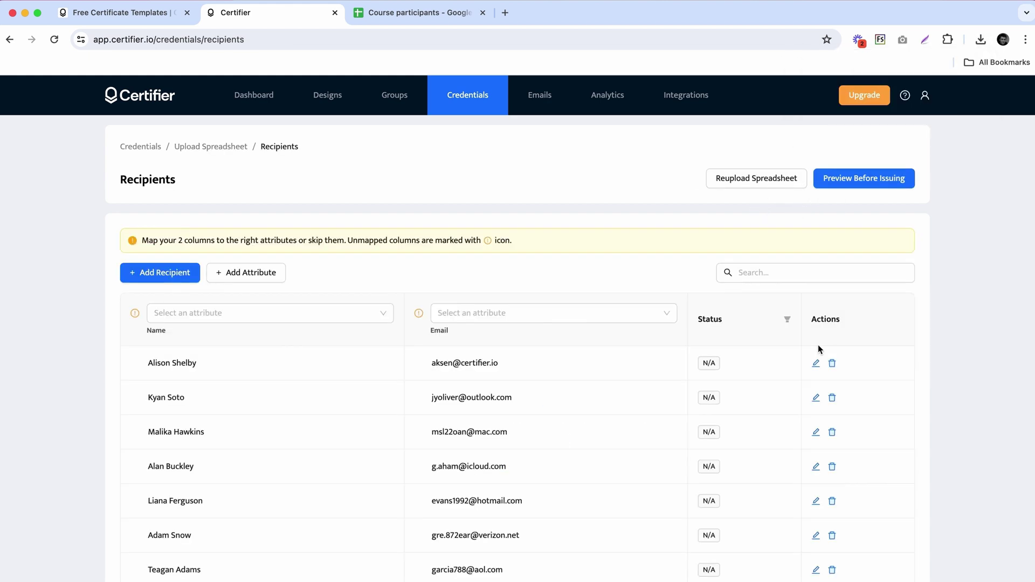
pyautogui.scroll(-1, 818, 349)
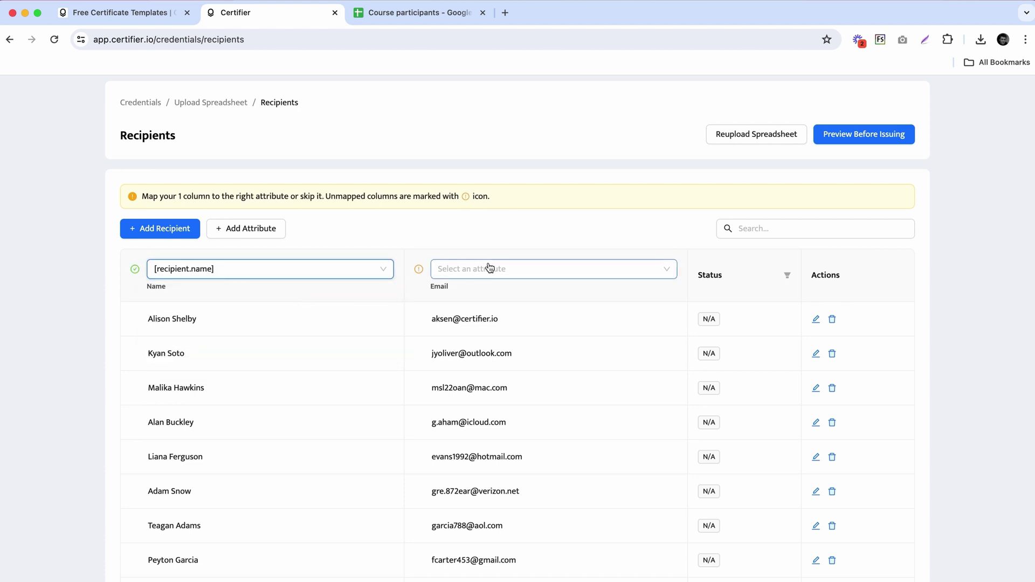
pyautogui.click(520, 310)
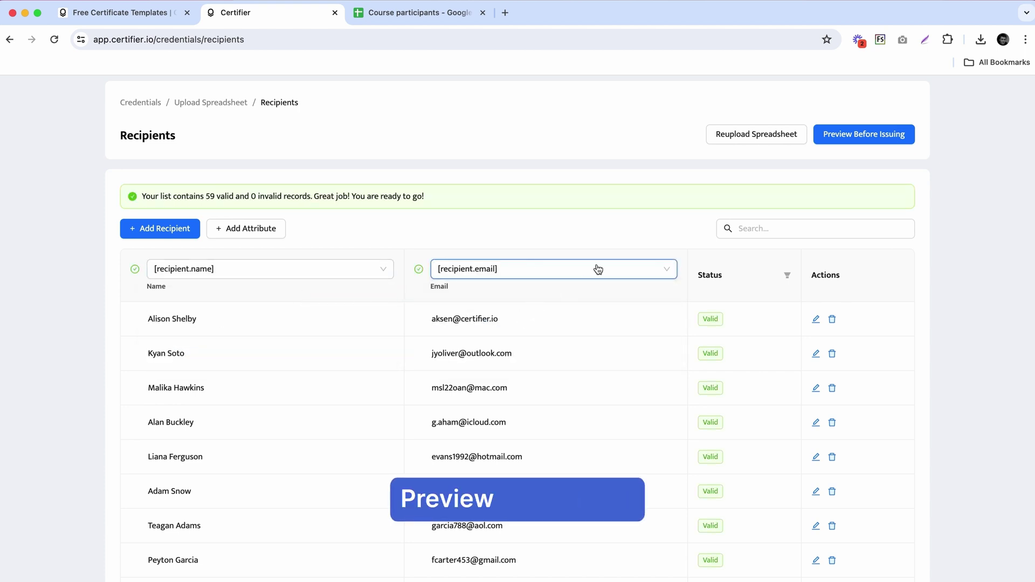
pyautogui.click(859, 138)
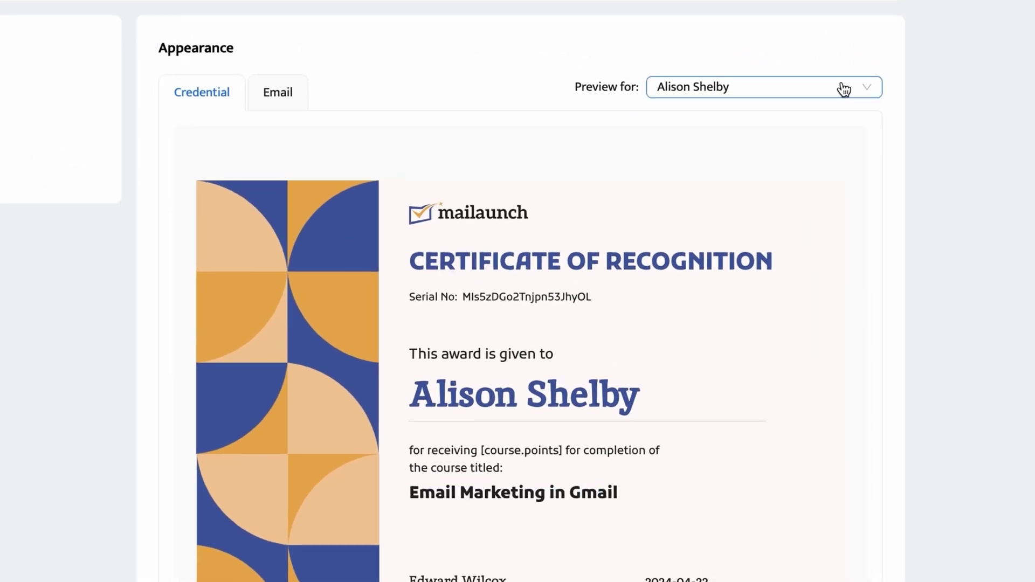
# Preview certificates for several recipients, then open the Certifier credential email in Gmail
pyautogui.click(845, 90)
pyautogui.click(799, 145)
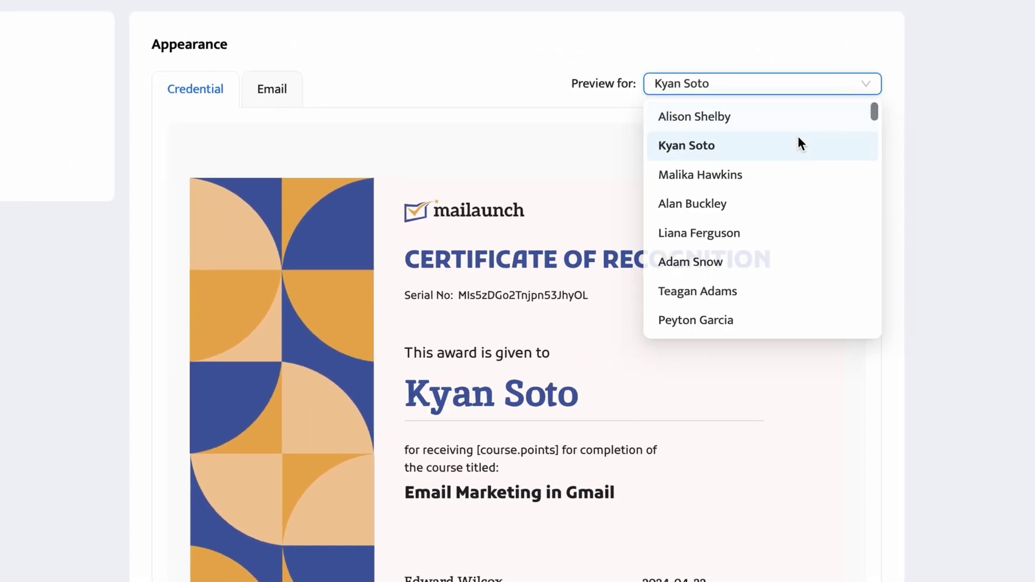
pyautogui.click(804, 92)
pyautogui.click(797, 93)
pyautogui.click(776, 298)
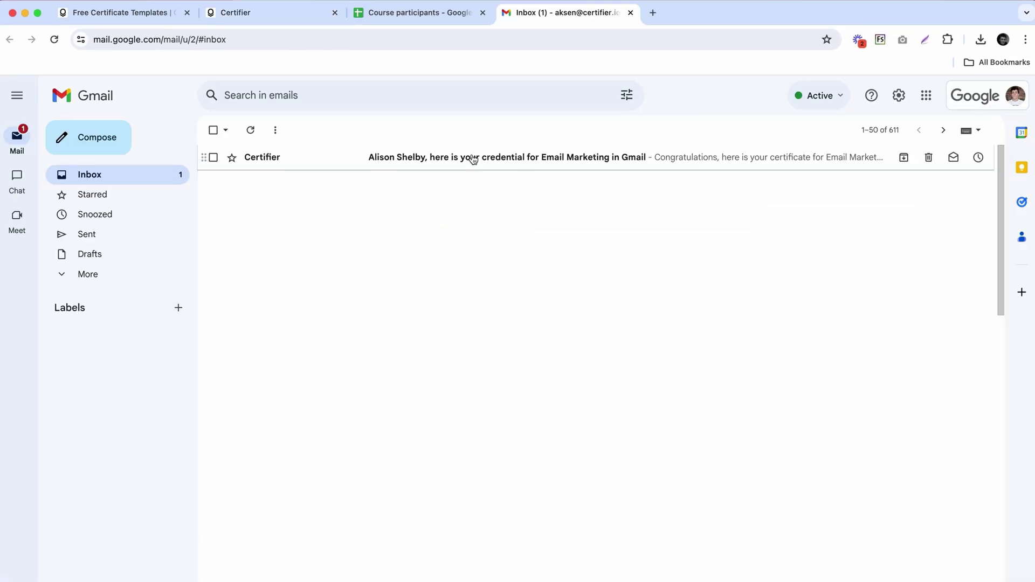
pyautogui.click(471, 156)
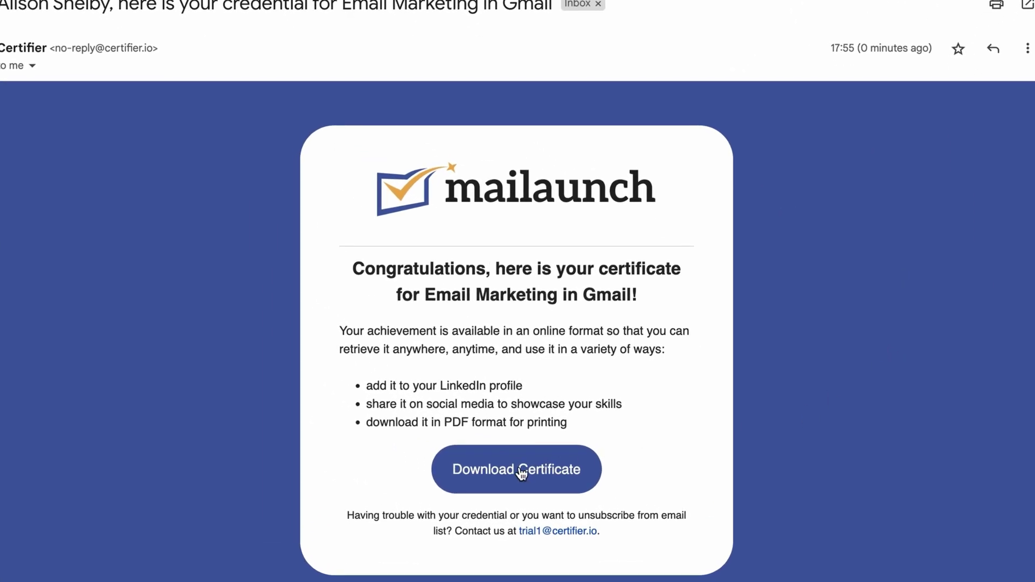
# Open the recipient's credential page from the email's Download Certificate button
pyautogui.click(521, 473)
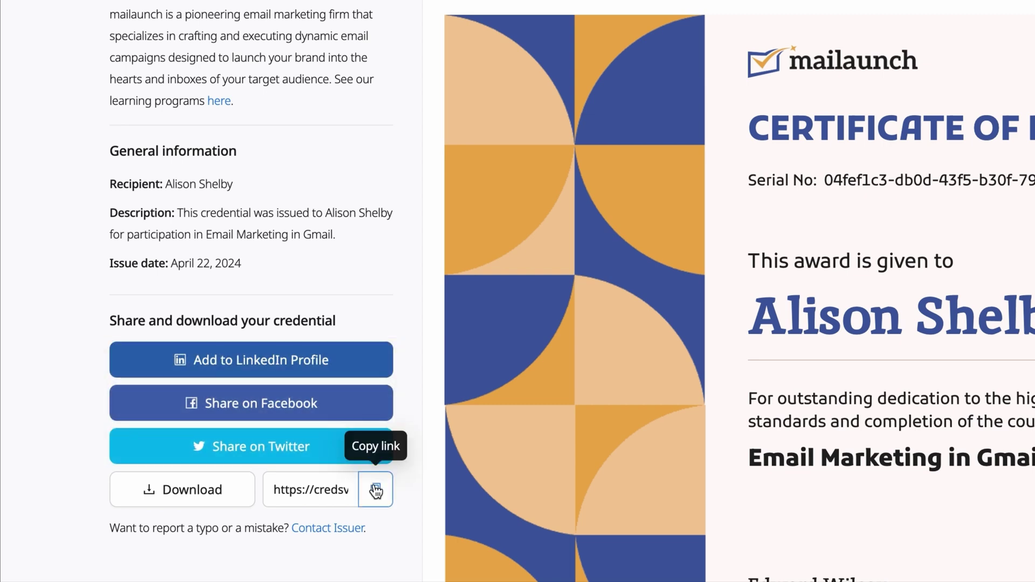
# Download the recipient's certificate as a PDF
pyautogui.click(192, 489)
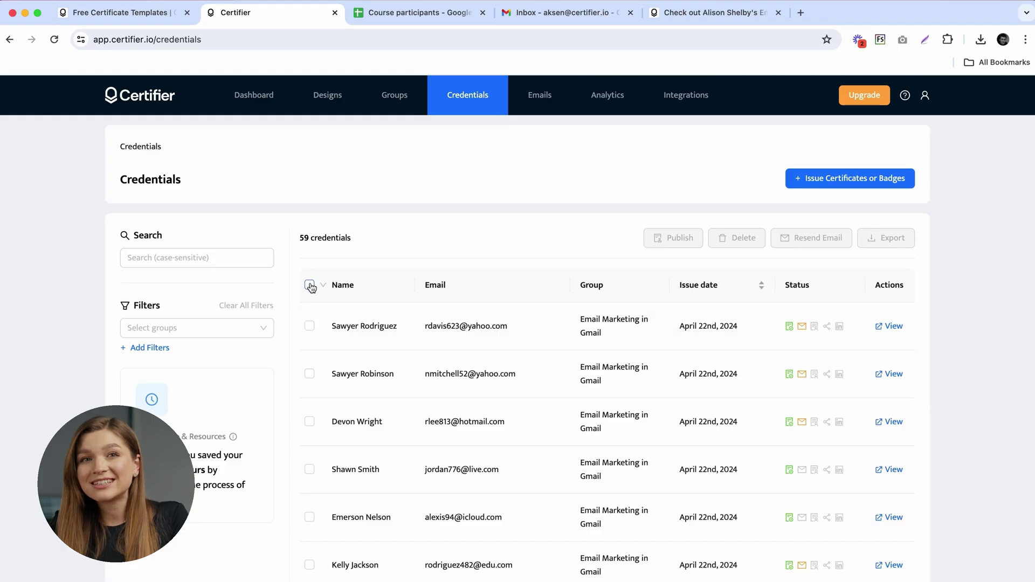
# Select all 59 issued credentials, export them, and review the pricing plans
pyautogui.click(310, 286)
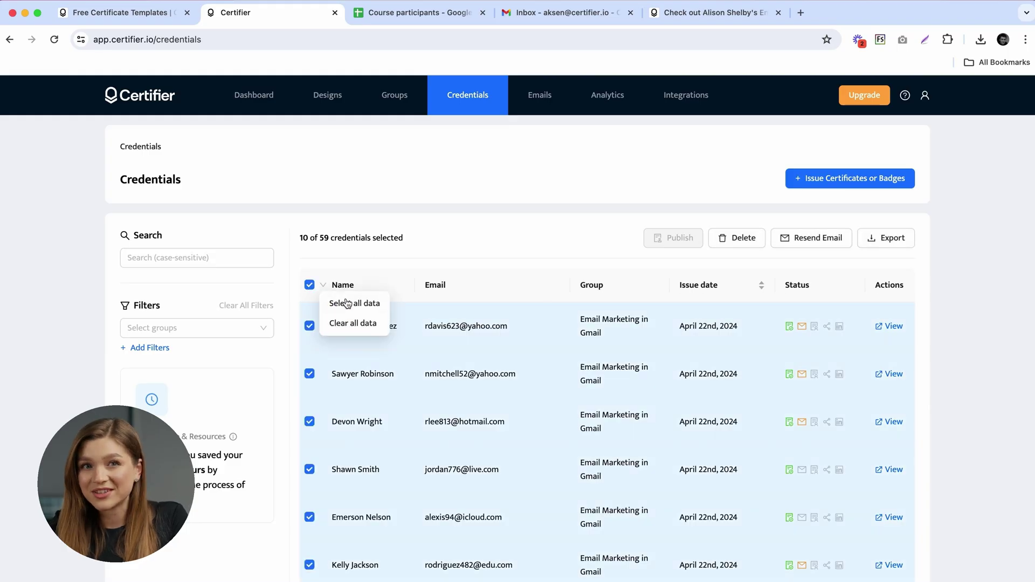
pyautogui.click(890, 238)
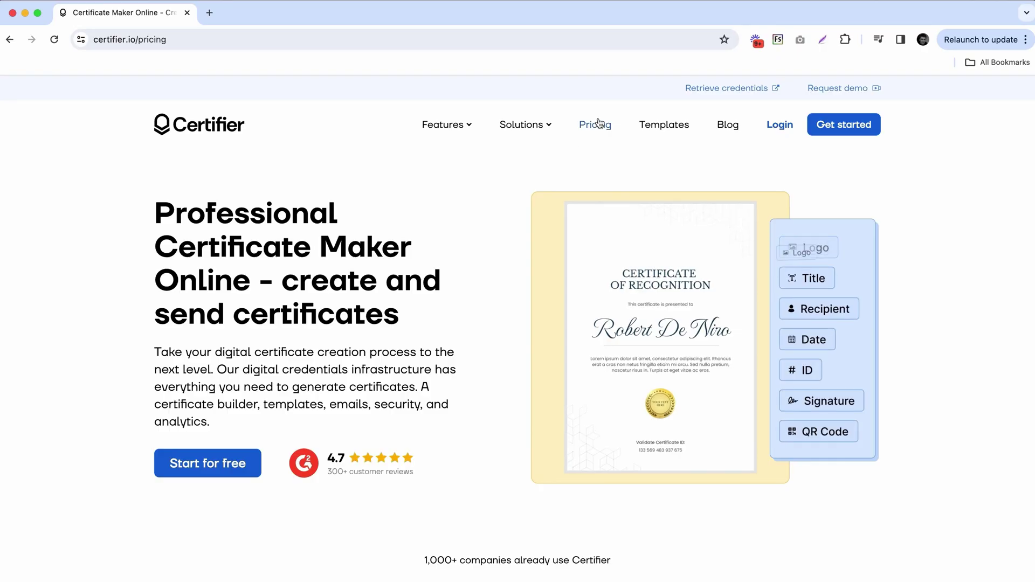
pyautogui.scroll(-6, 439, 334)
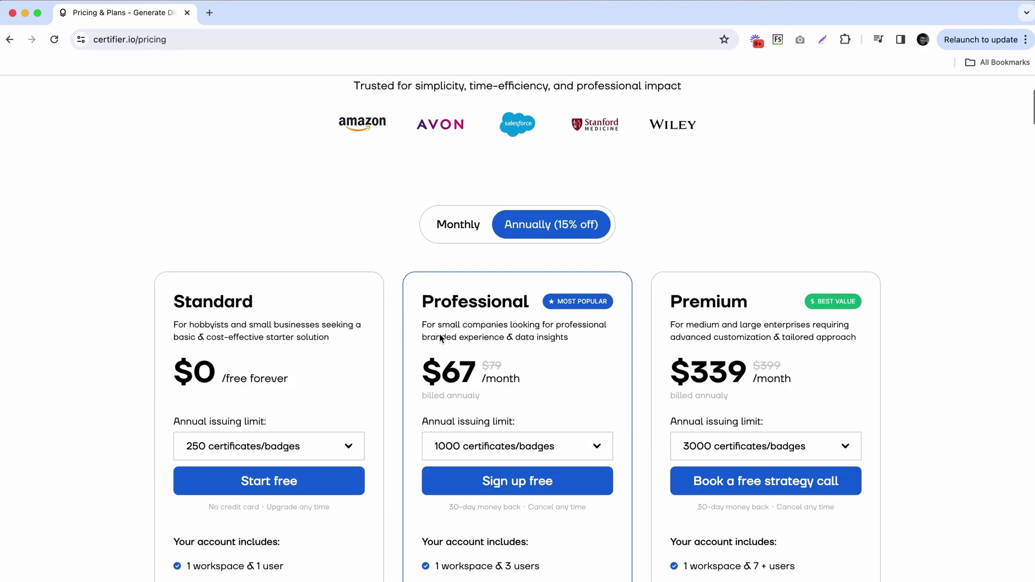